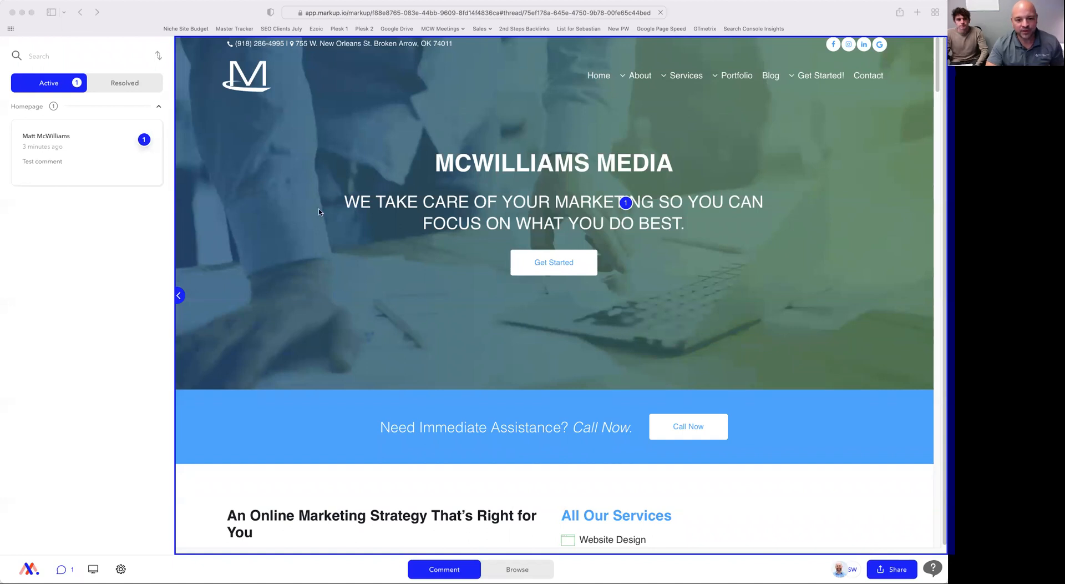
Step: Post the comment "I would rather this say Need Some Assistance." on the homepage's "Need Immediate Assistance?" text
scroll(379, 274, "down", 5)
scroll(379, 274, "up", 5)
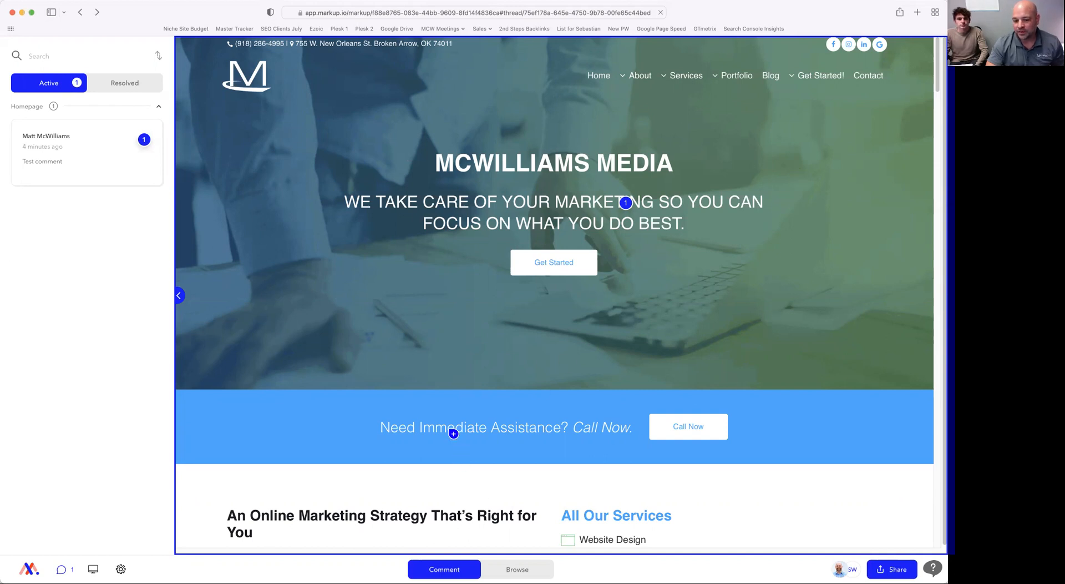
left_click(487, 432)
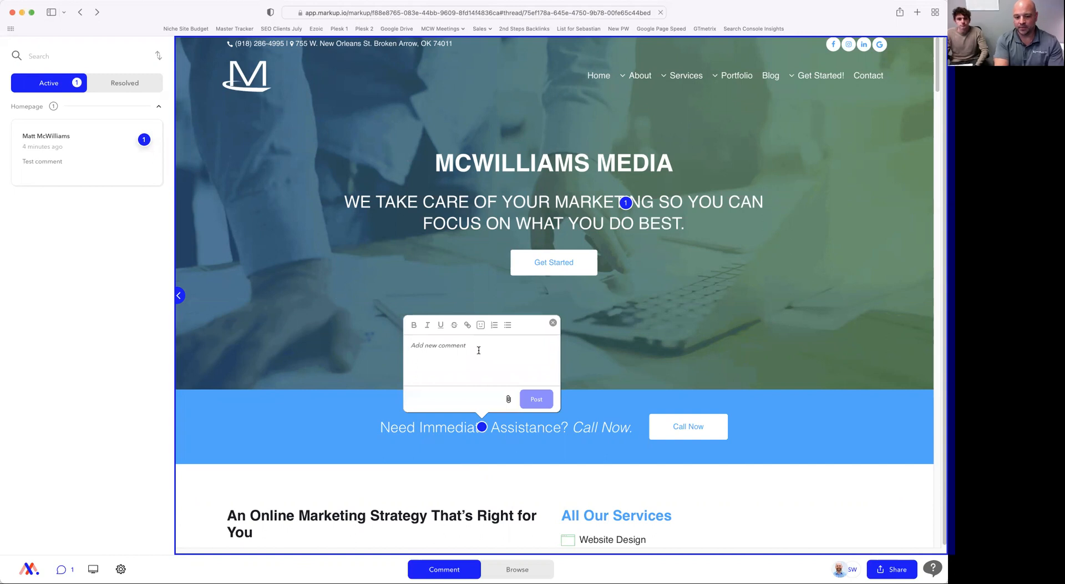
type("I would rather this say ")
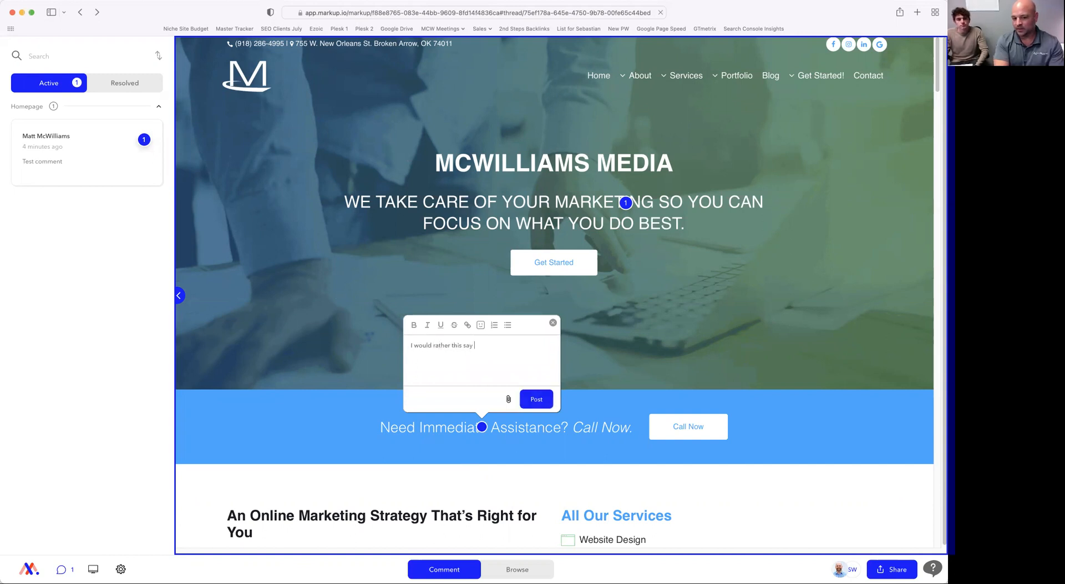
type("Need so")
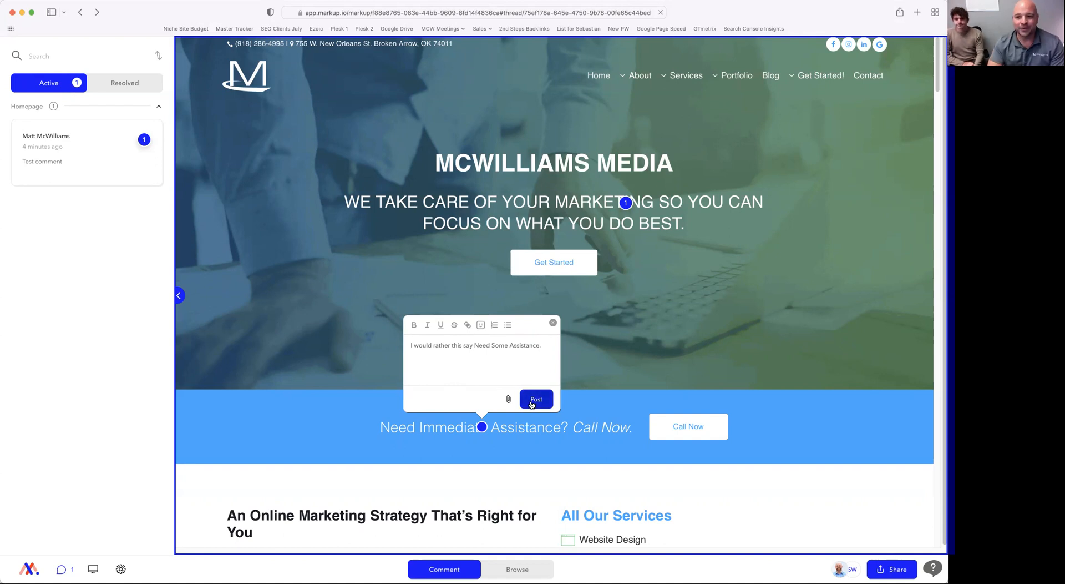
left_click(532, 403)
mouse_move(110, 269)
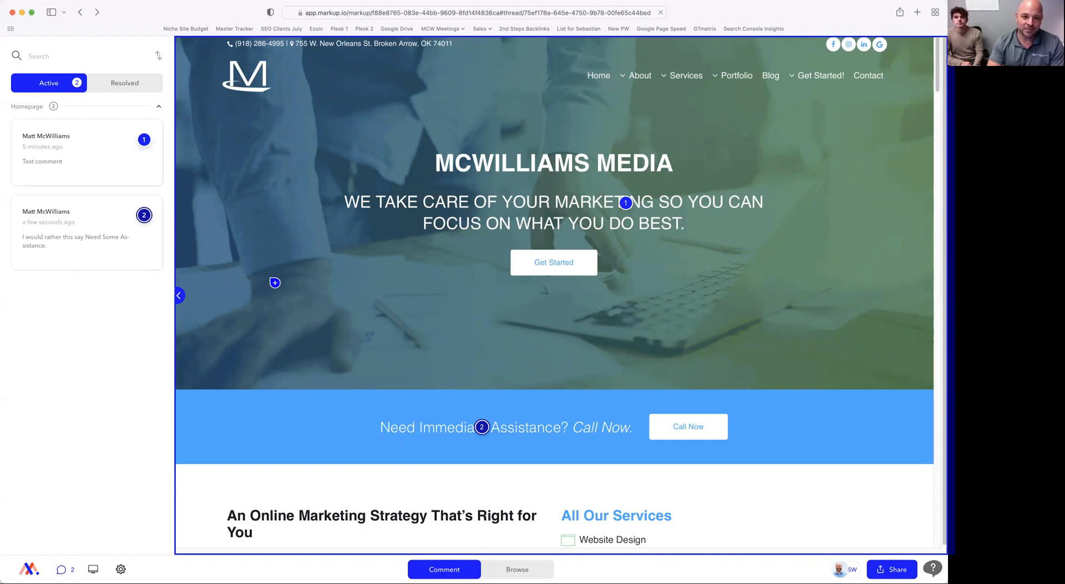
Step: Post the comment "Use another logo" on the site logo in the homepage header
left_click(255, 74)
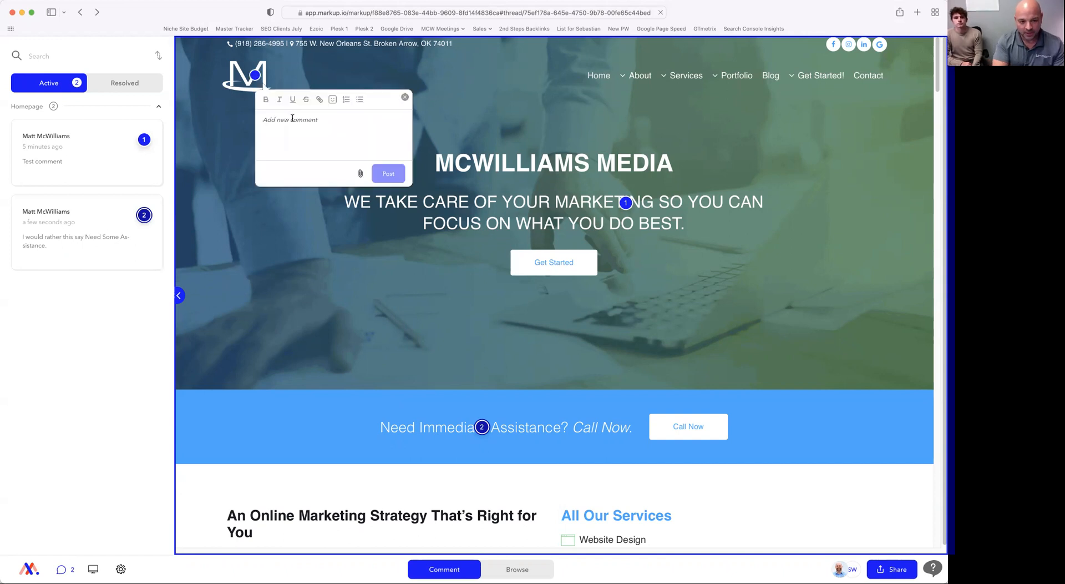
type("Use anto")
key("BackSpace")
type("other logo")
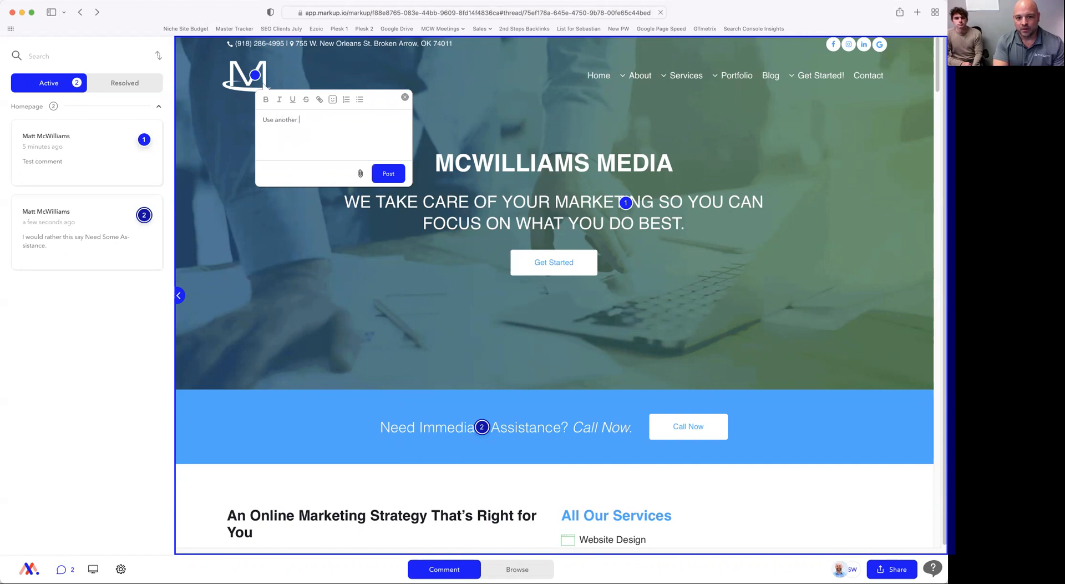
left_click(388, 173)
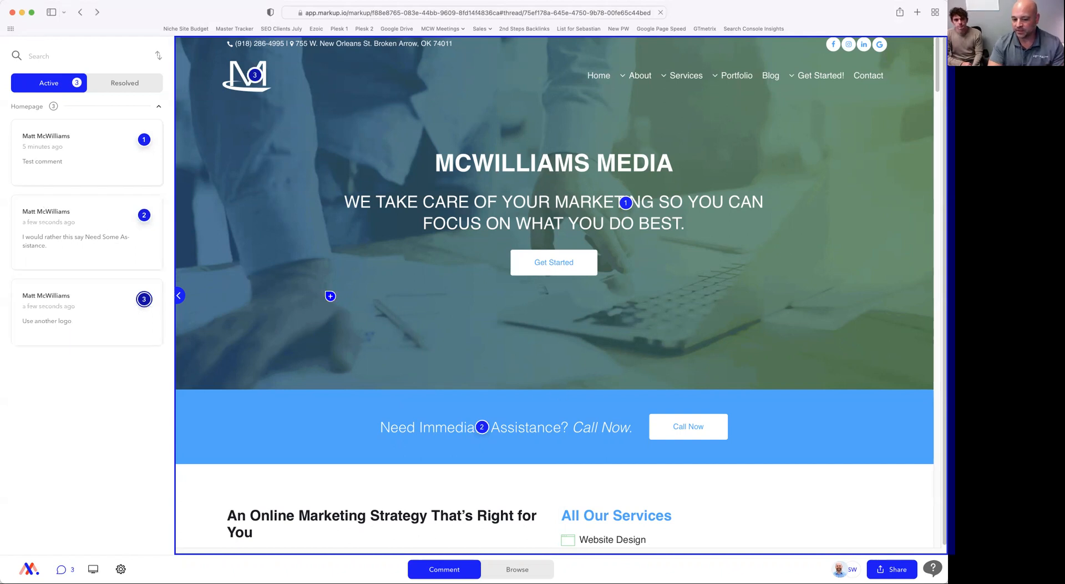
Step: Reply to the "Use another logo" comment, mentioning the team member and adding "Please use the other logo that is black."
scroll(330, 297, "down", 5)
scroll(330, 297, "up", 5)
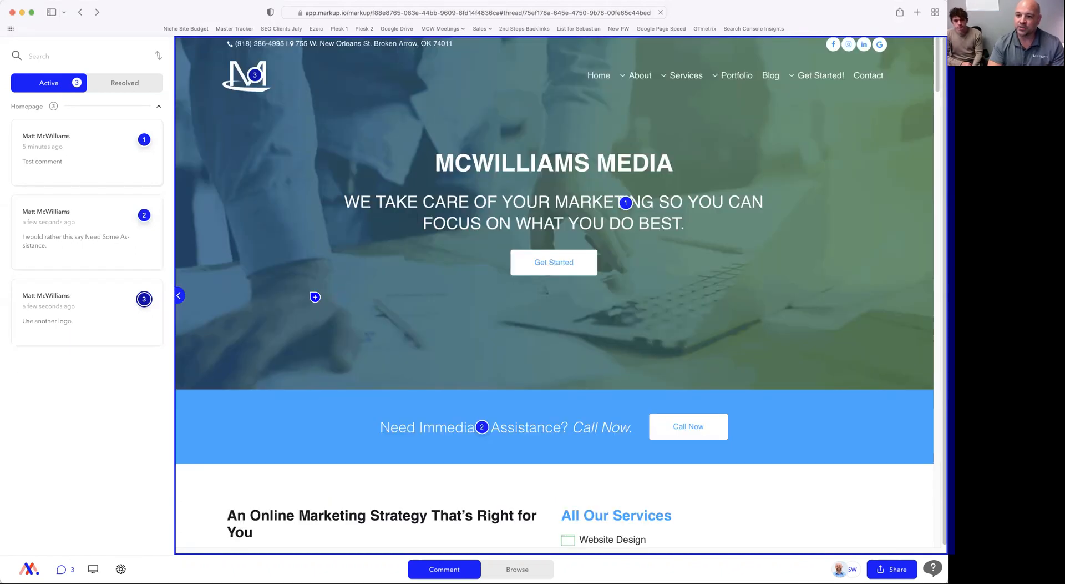
mouse_move(123, 324)
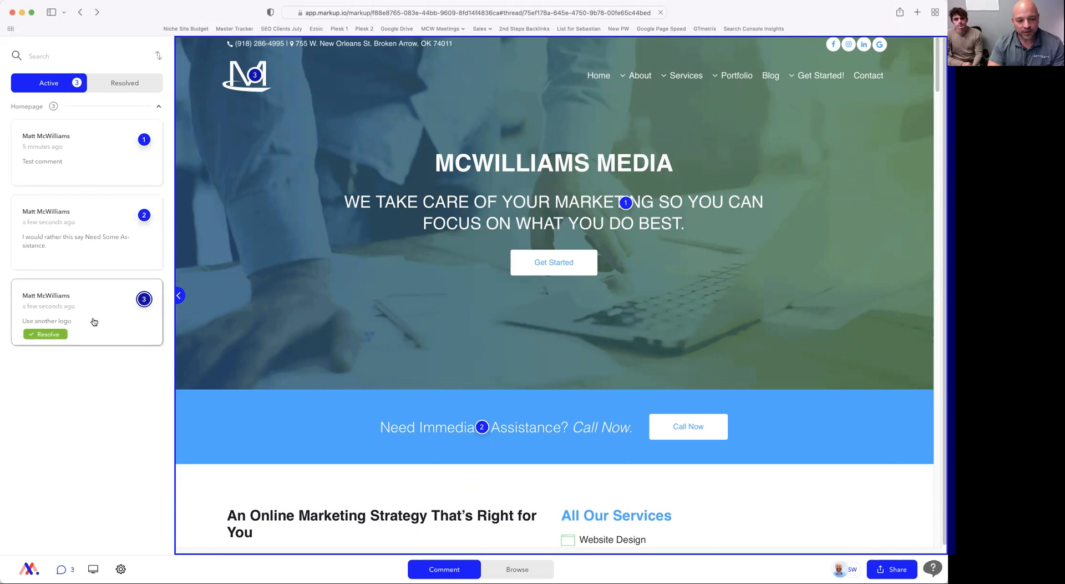
left_click(94, 321)
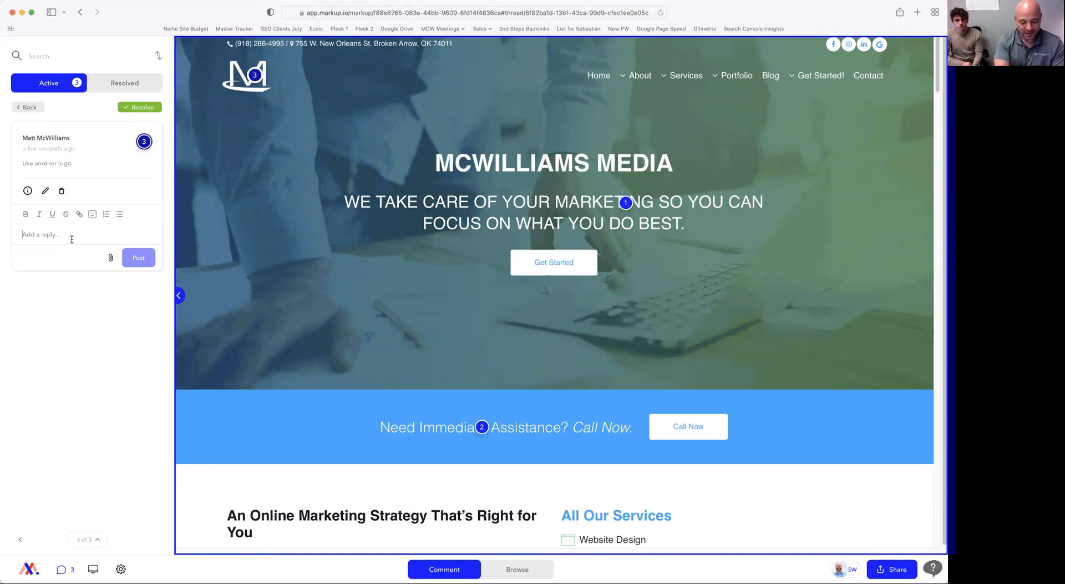
type("@")
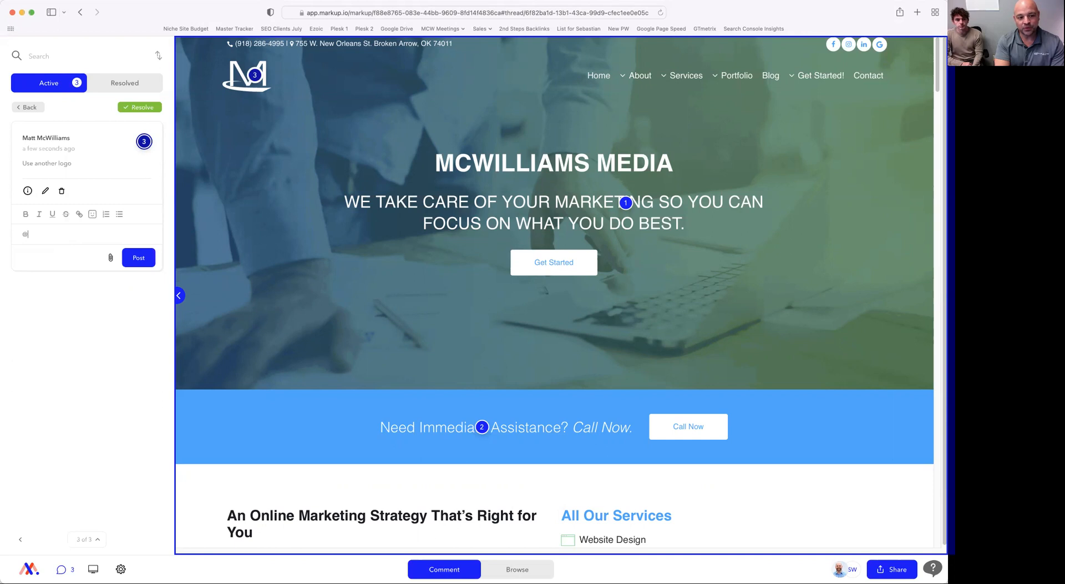
type("se")
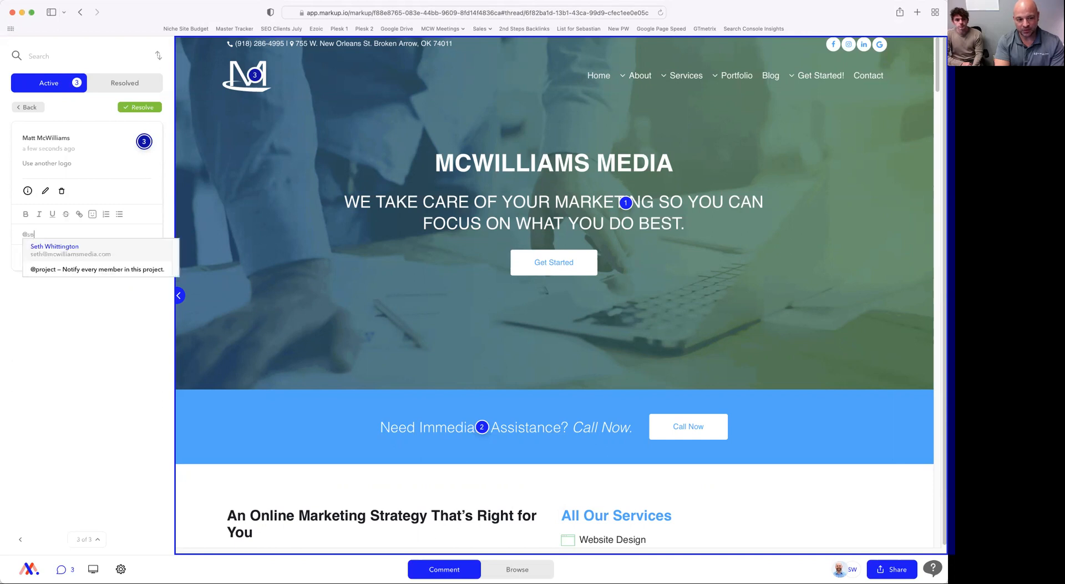
left_click(63, 253)
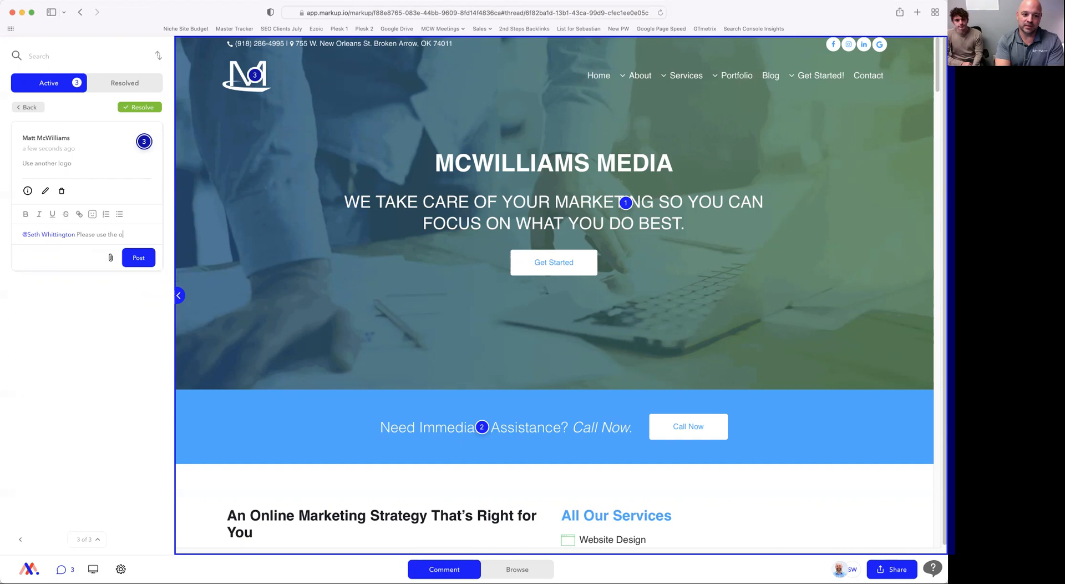
type("ogo tha")
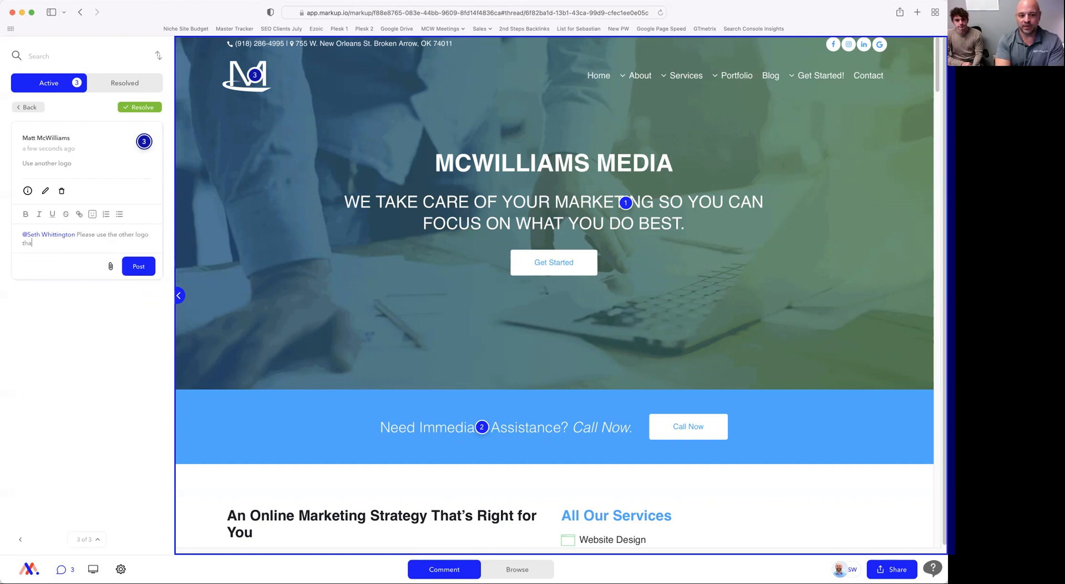
type("t is black.")
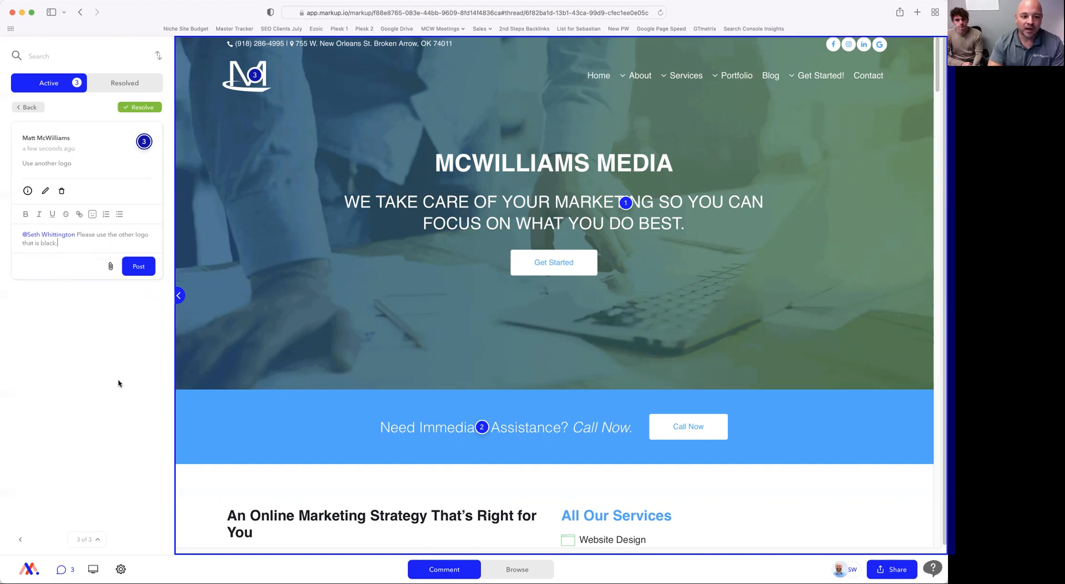
left_click(139, 266)
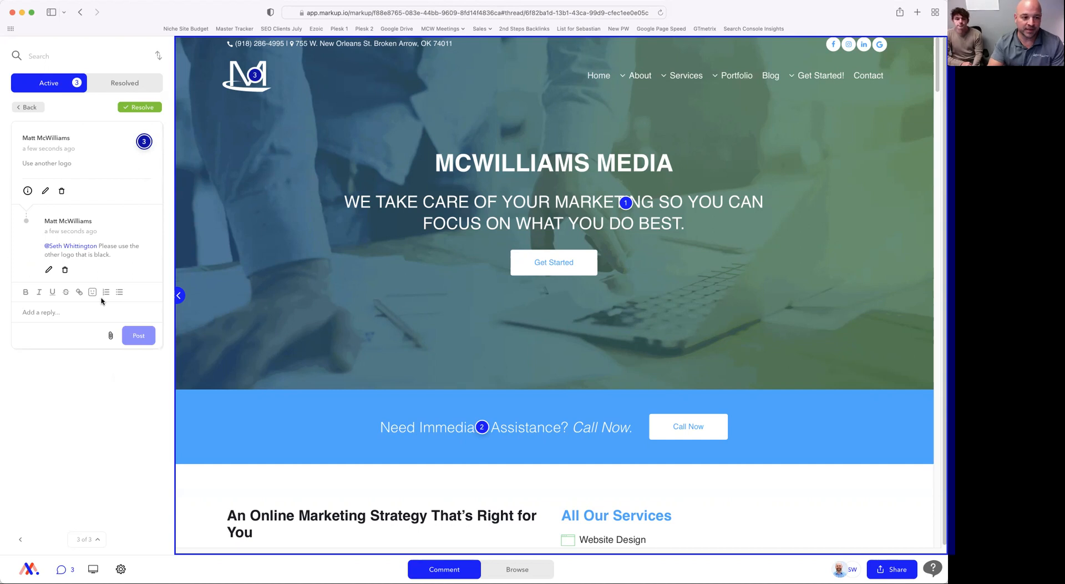
Step: Return to the comment list and resolve the comment asking for "Need Some Assistance"
left_click(23, 107)
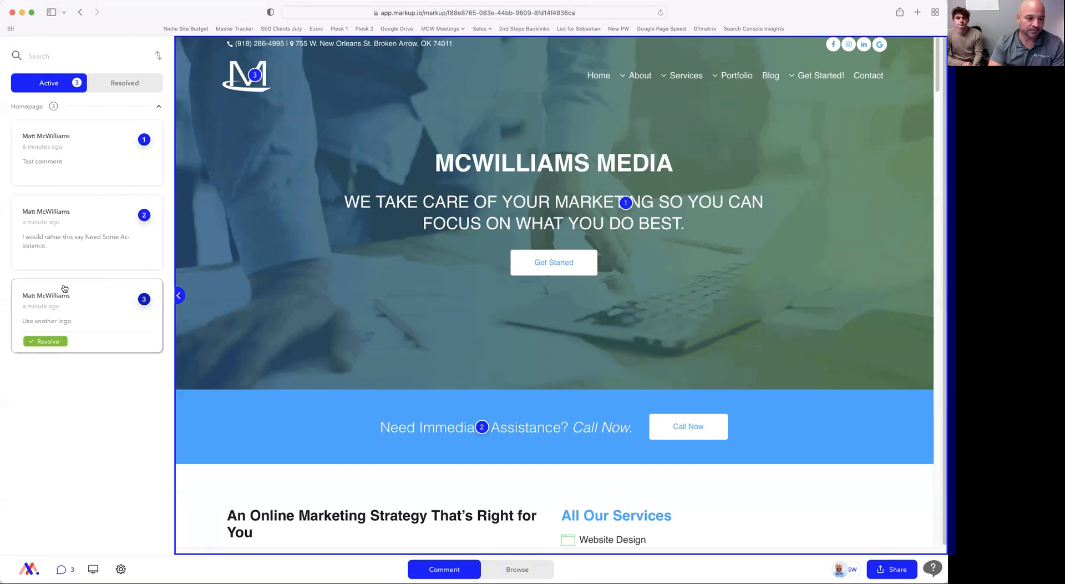
left_click(94, 256)
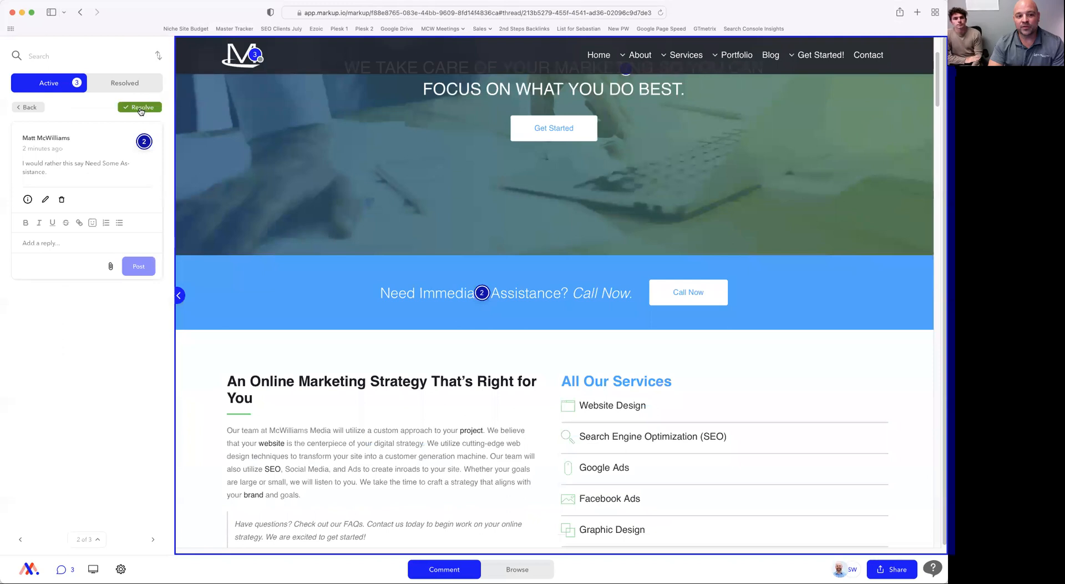
left_click(141, 108)
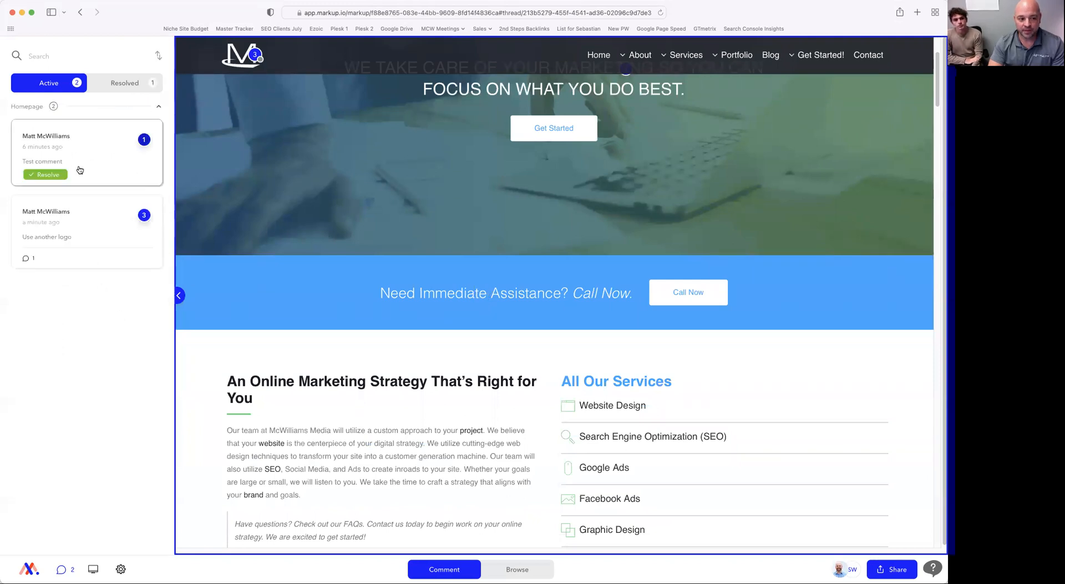
Step: Review the resolved comments against the active ones, and return to the active comments
left_click(127, 86)
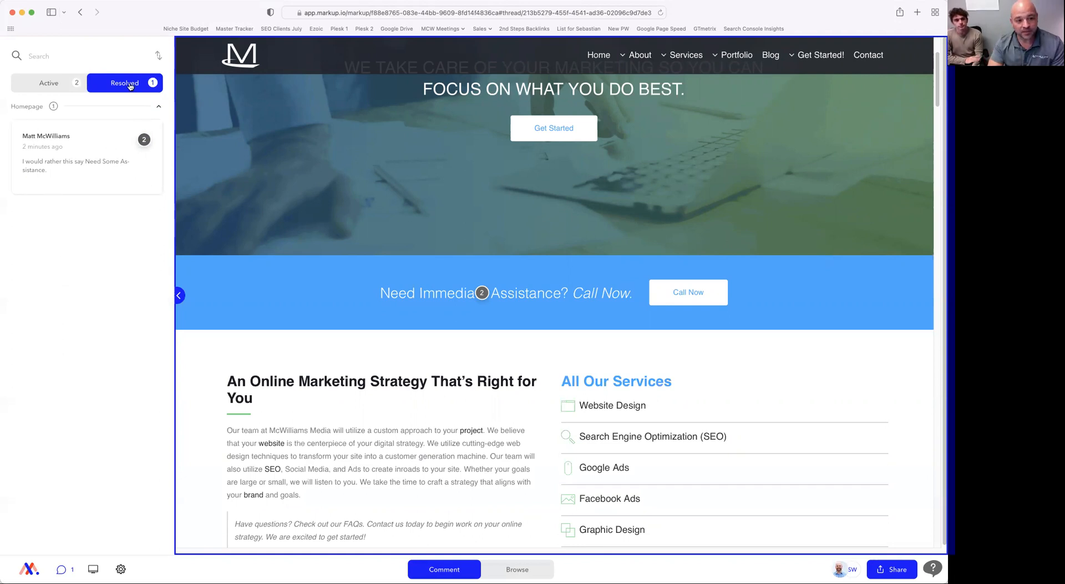
mouse_move(92, 128)
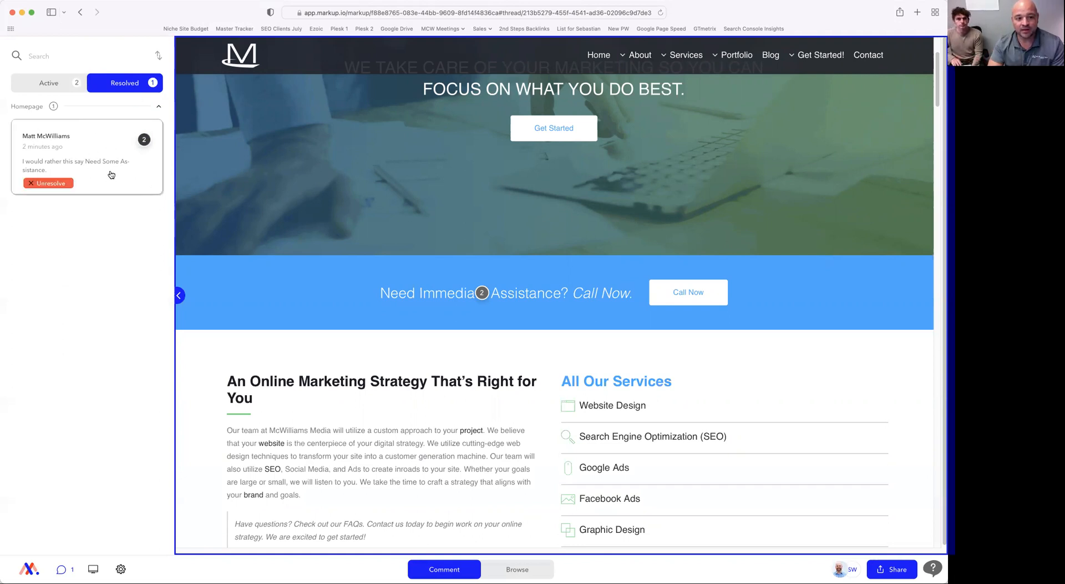
left_click(52, 83)
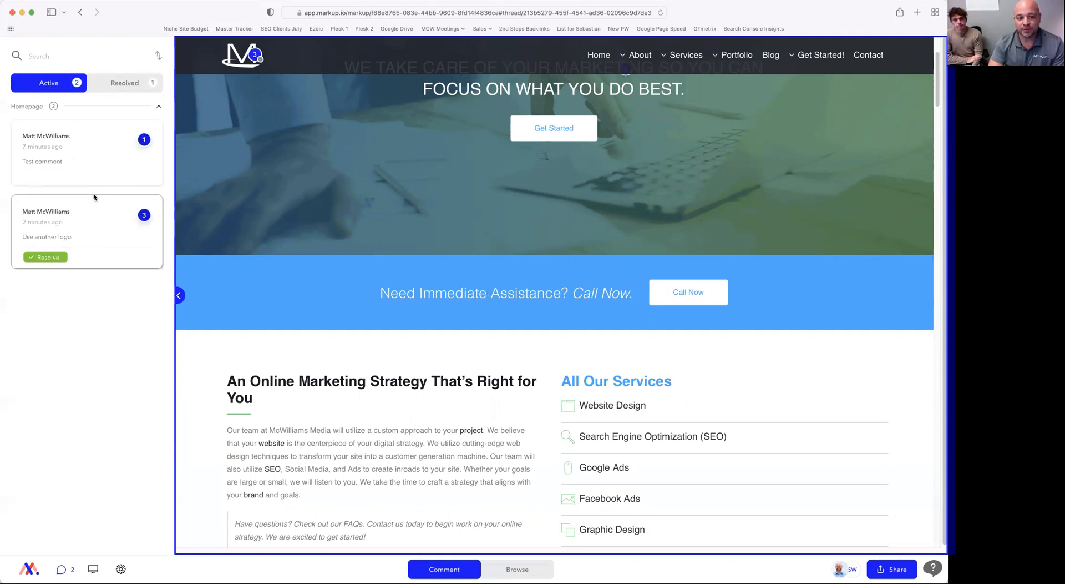
left_click(125, 84)
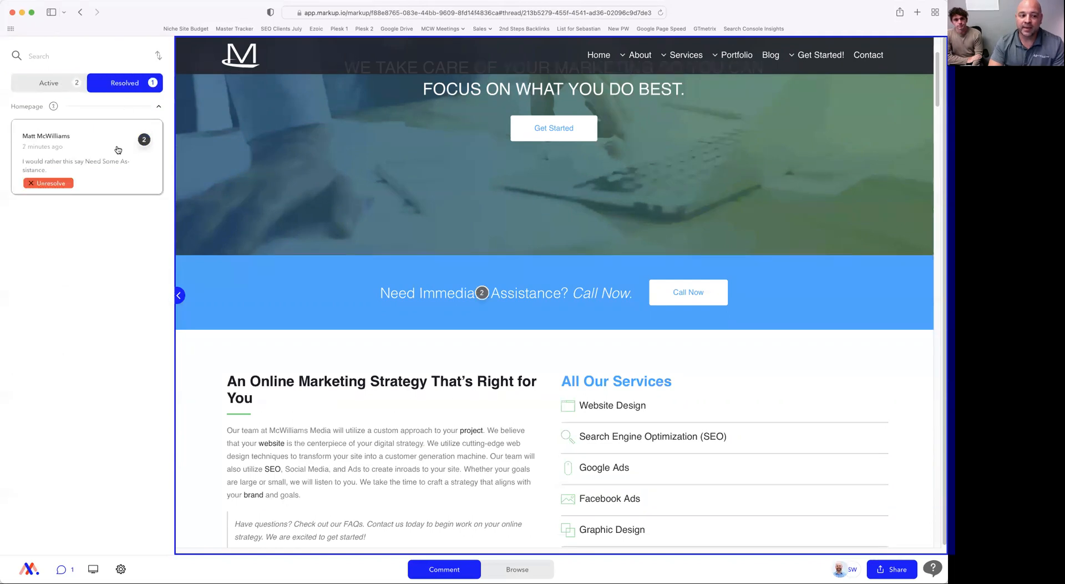
left_click(53, 183)
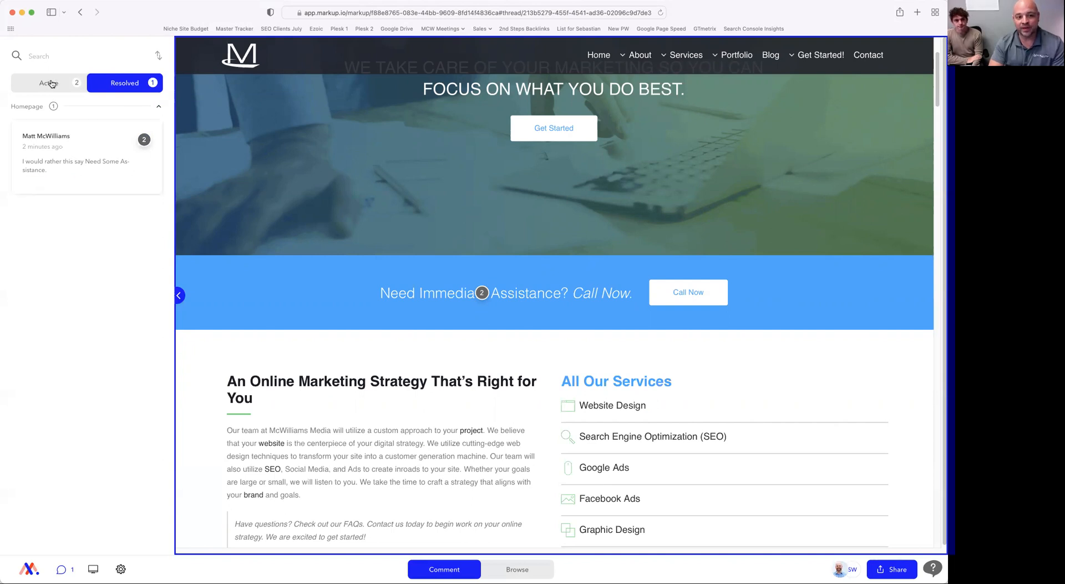
left_click(52, 84)
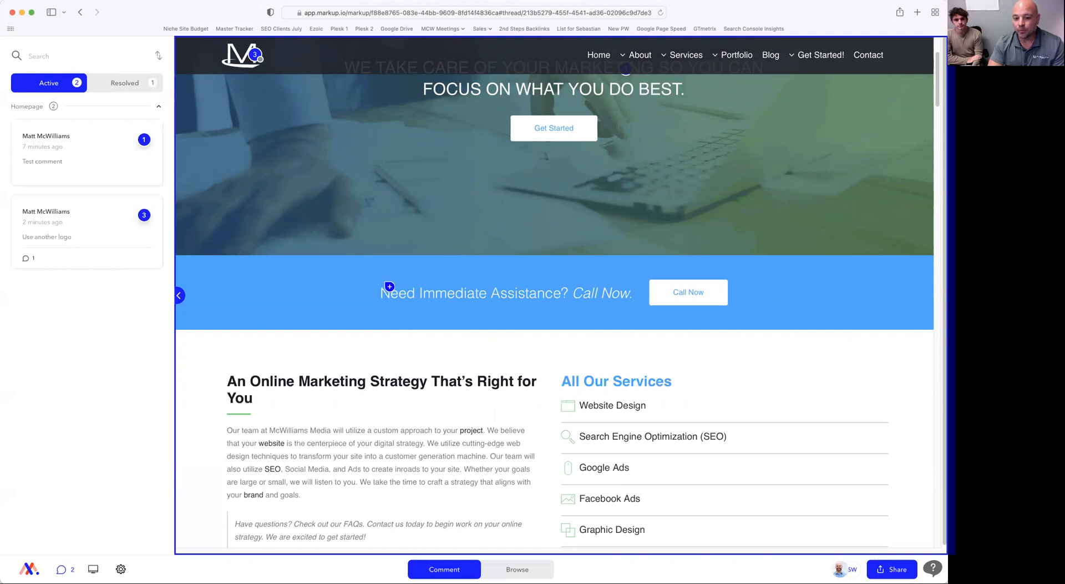
Step: Switch to Browse mode and open the website's Our Story page
scroll(393, 308, "down", 5)
scroll(394, 308, "up", 5)
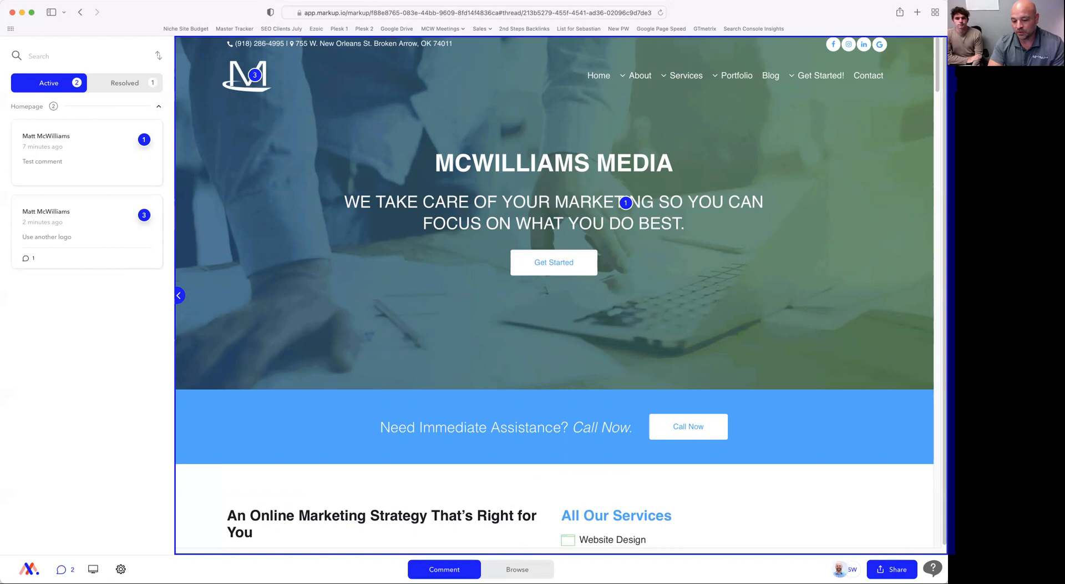
left_click(518, 571)
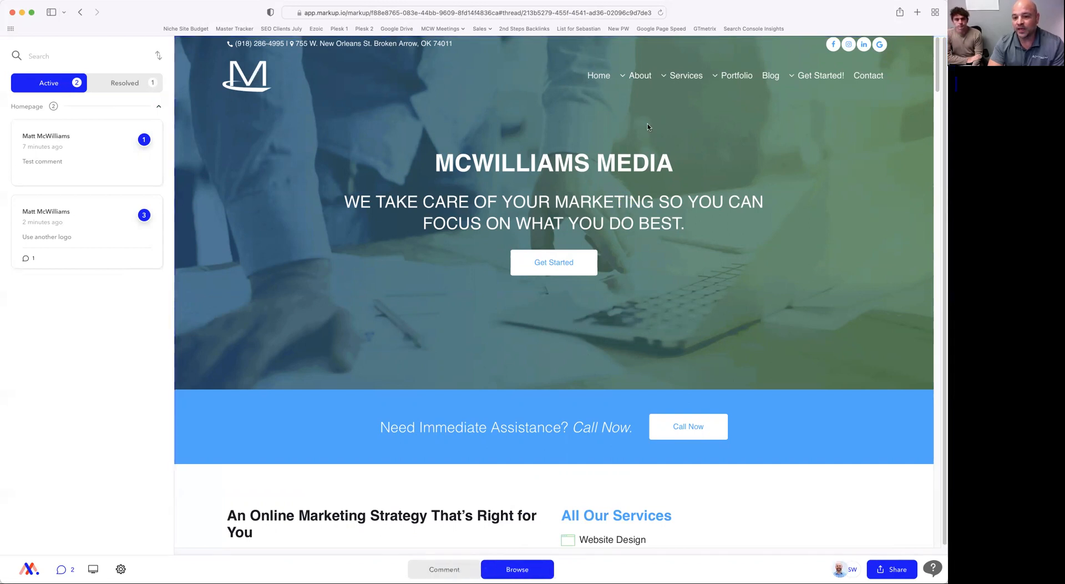
mouse_move(636, 77)
left_click(645, 100)
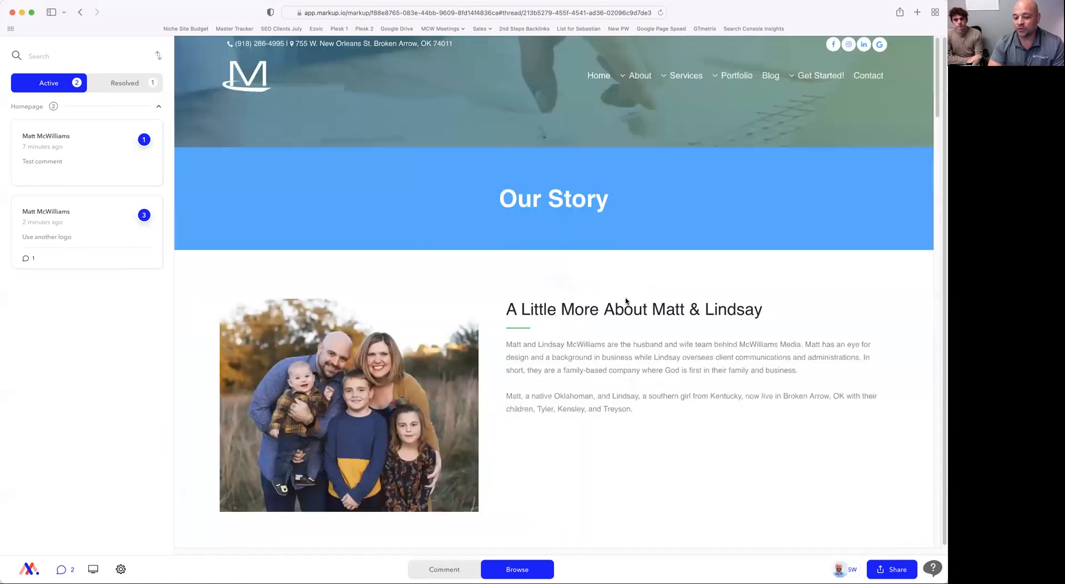
Step: Return to Comment mode and post "Please use another title." on the "A Little More About" heading of the Our Story page
scroll(604, 278, "down", 1)
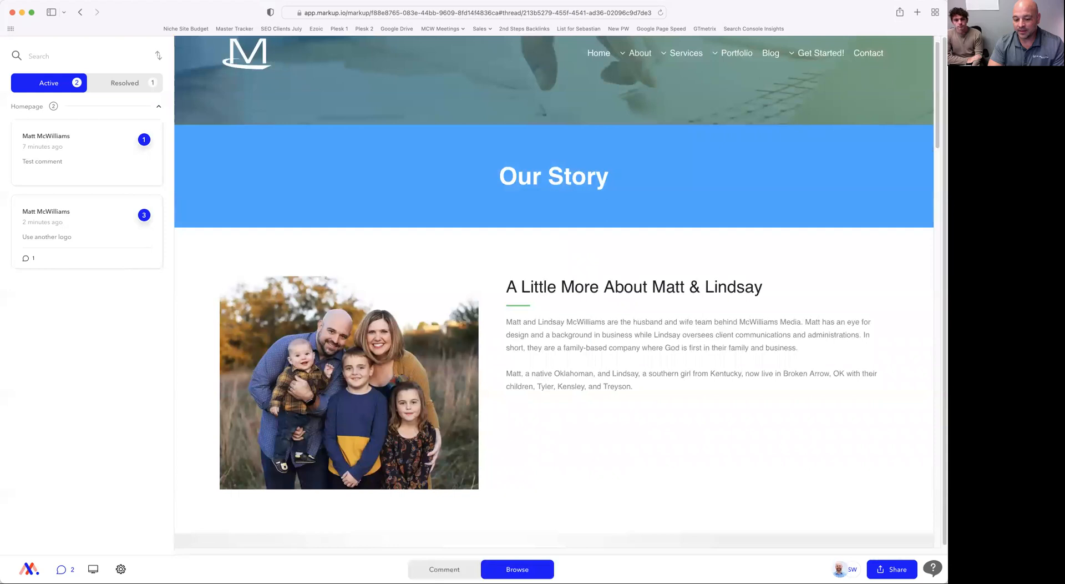
key("c")
scroll(546, 429, "up", 1)
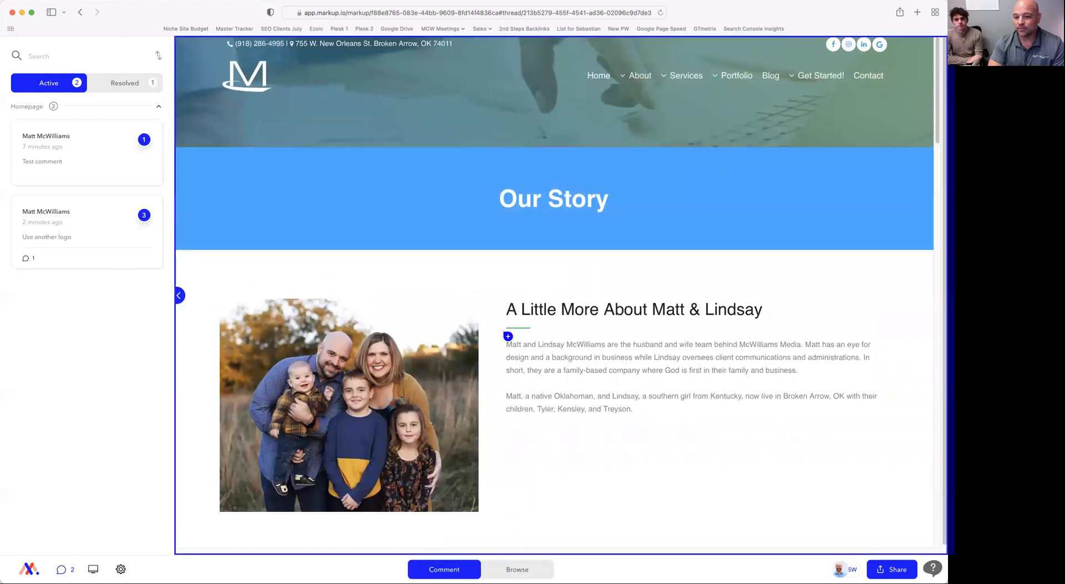
left_click(602, 307)
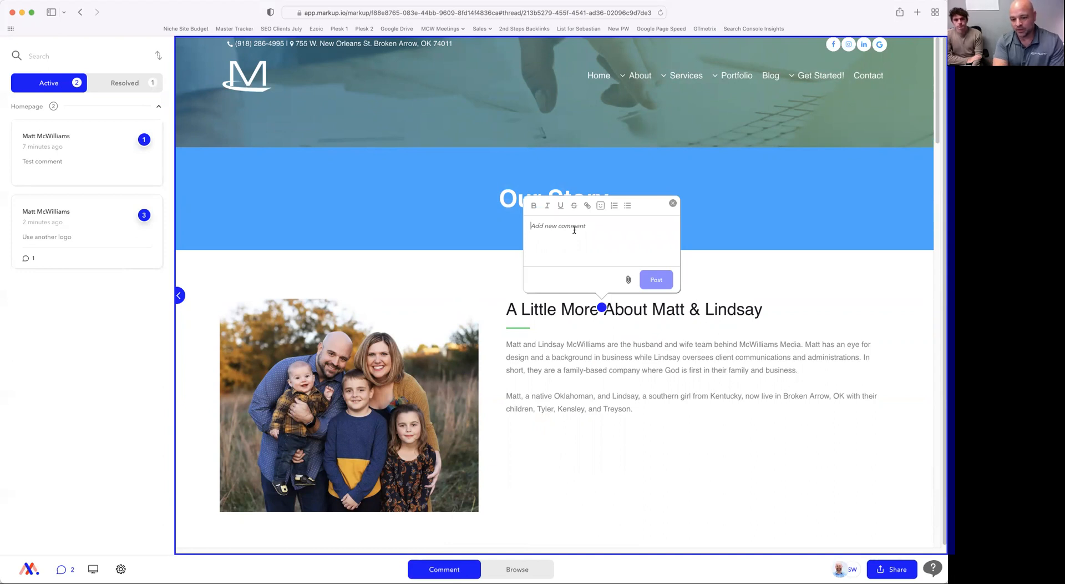
type("Pleas")
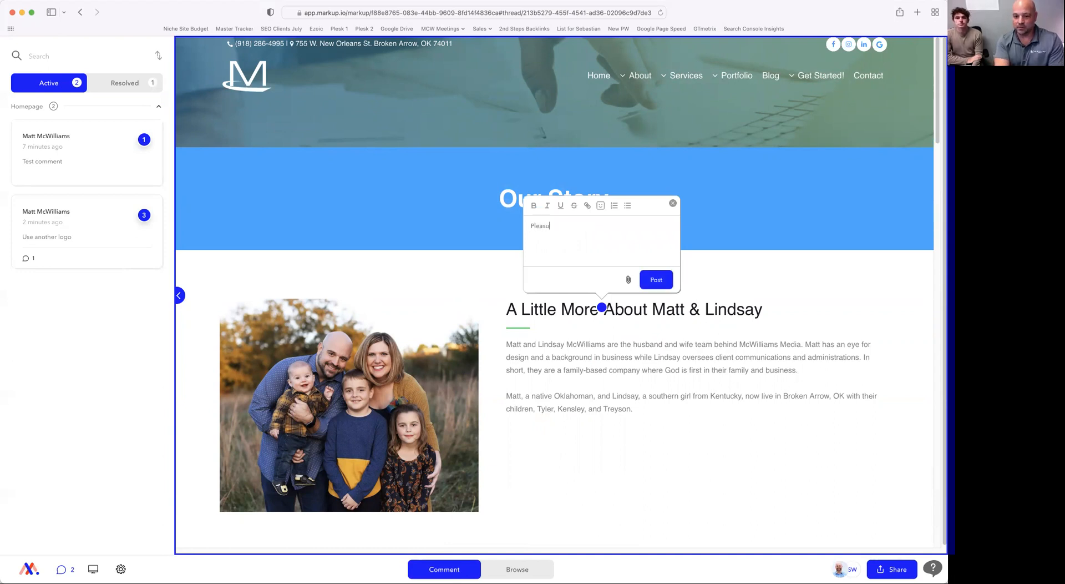
type("e use antoher title.")
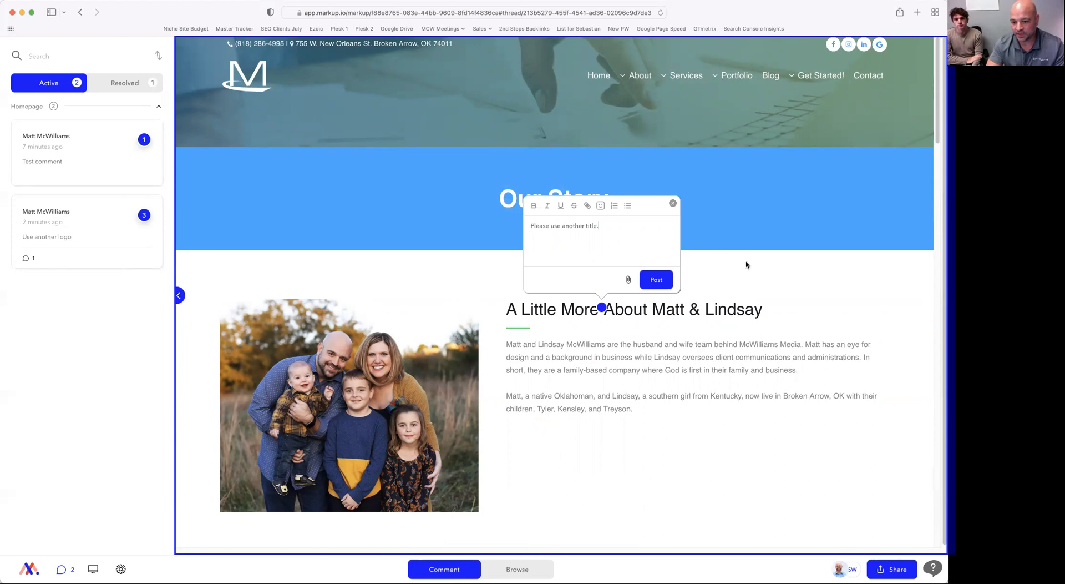
left_click(656, 281)
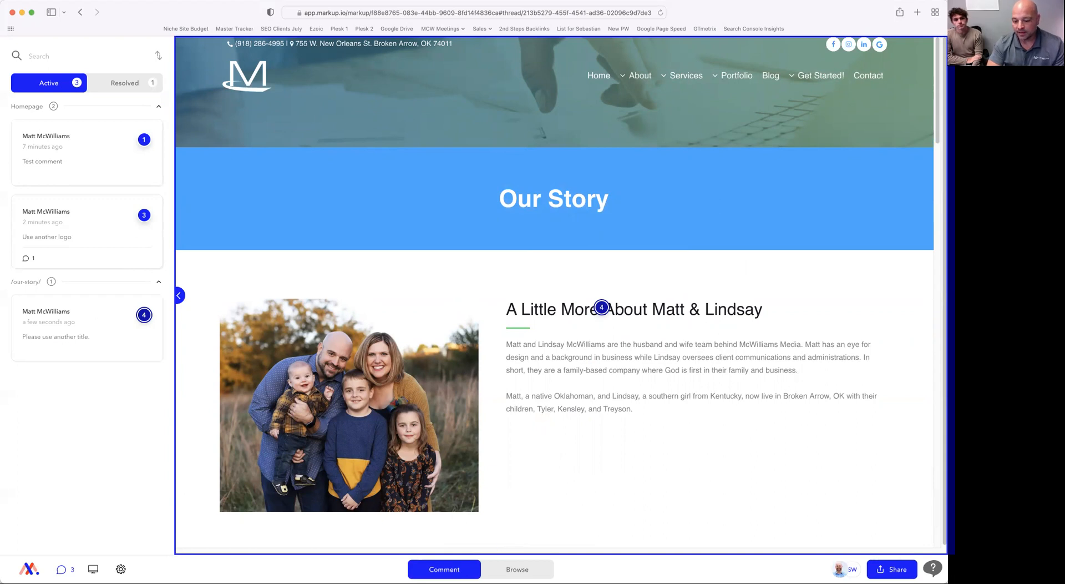
Step: Switch to Browse mode, go back to the website's homepage, and return to Comment mode there
left_click(517, 569)
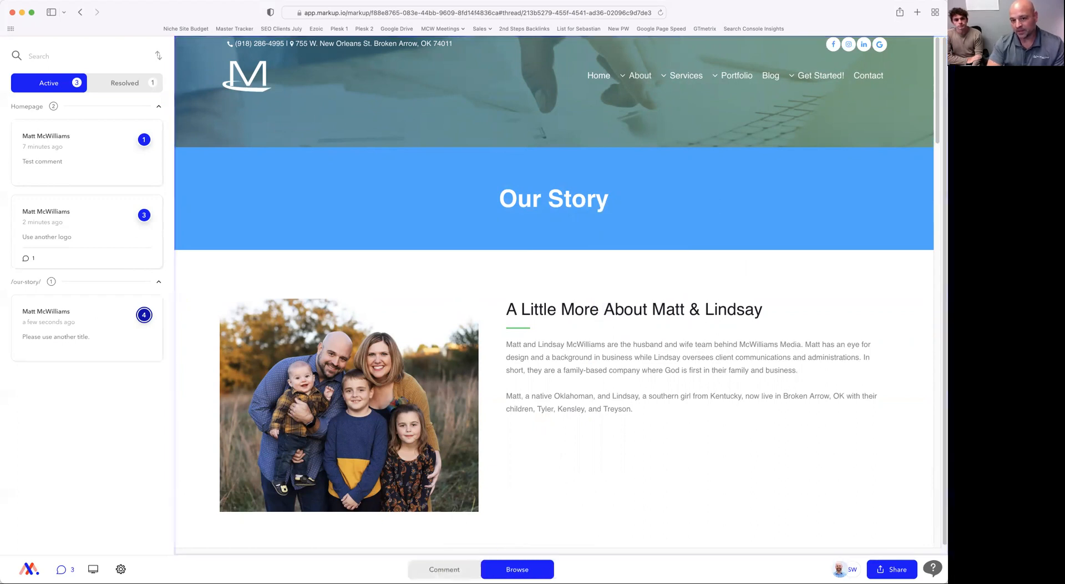
left_click(596, 89)
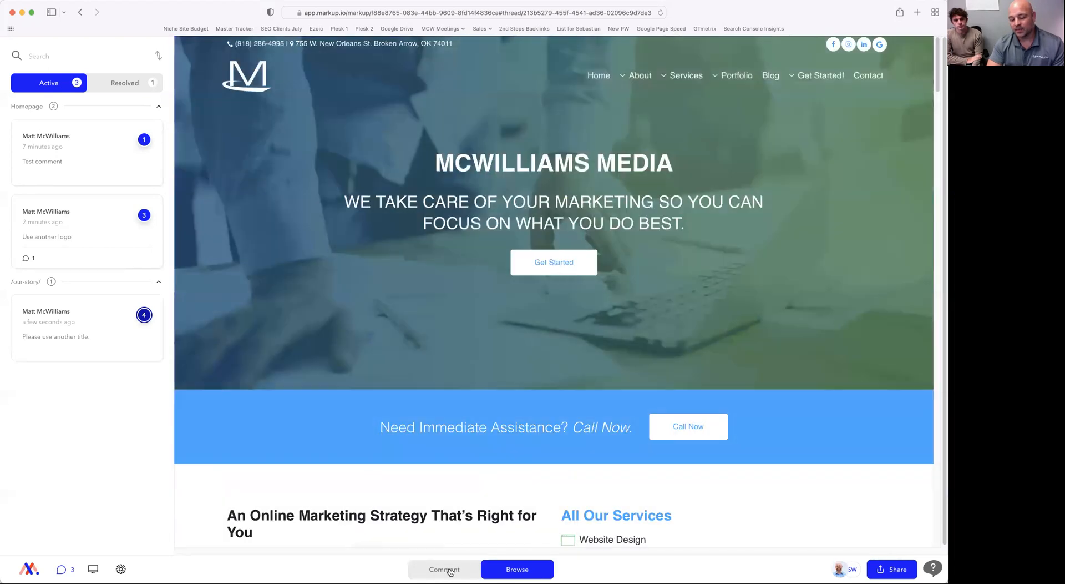
left_click(450, 570)
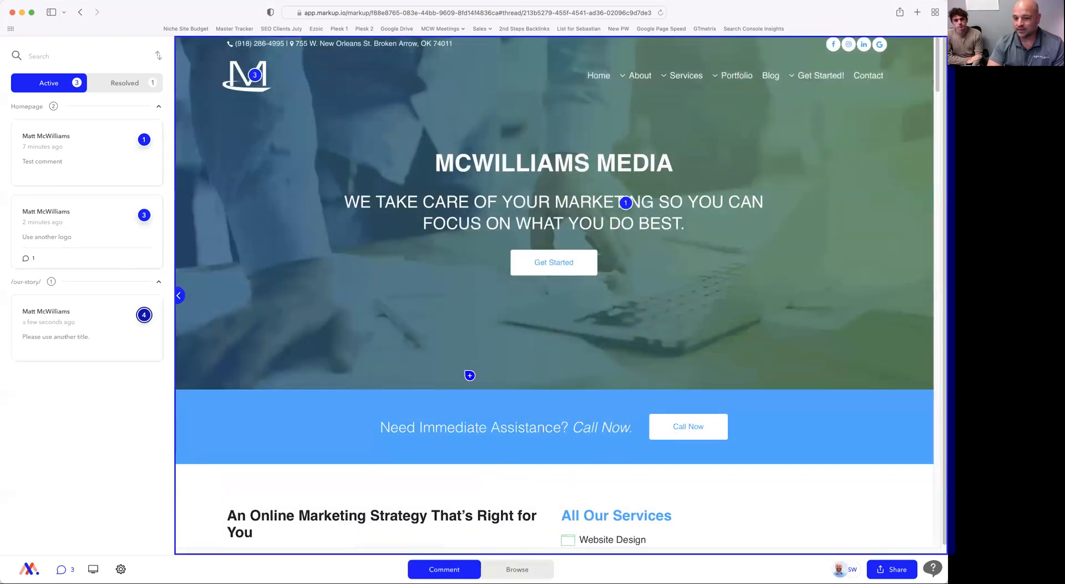
Step: Look over the homepage with its comment pins, and open the "Please use another title." comment from the Our Story page
scroll(474, 254, "down", 10)
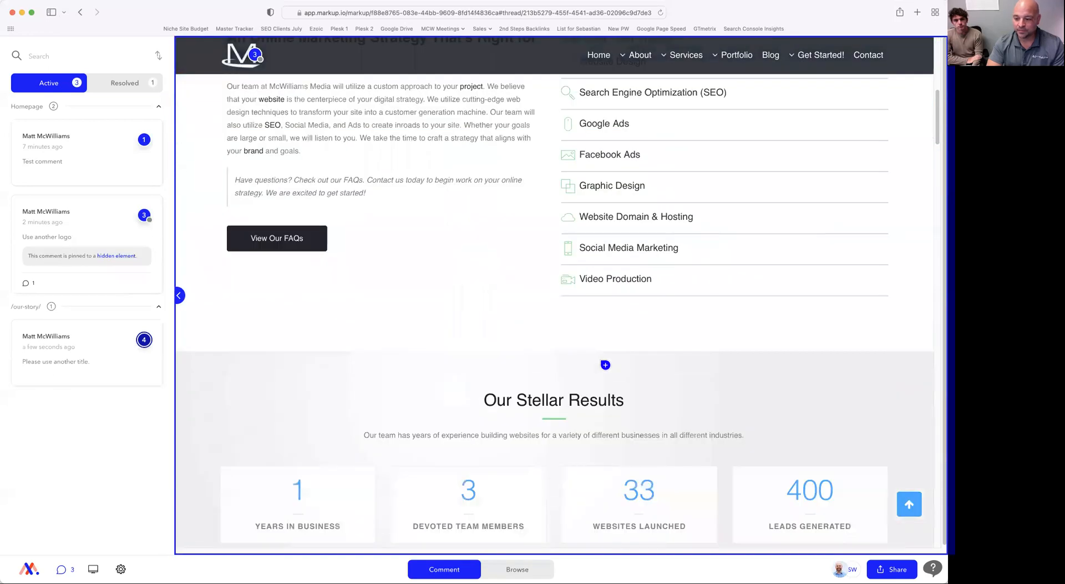
scroll(620, 373, "up", 10)
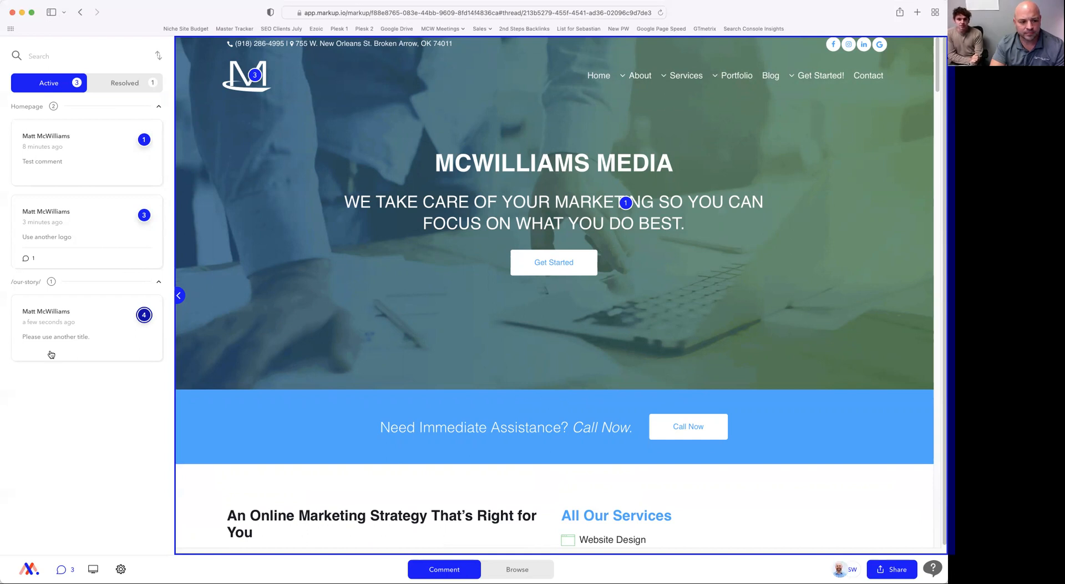
left_click(92, 340)
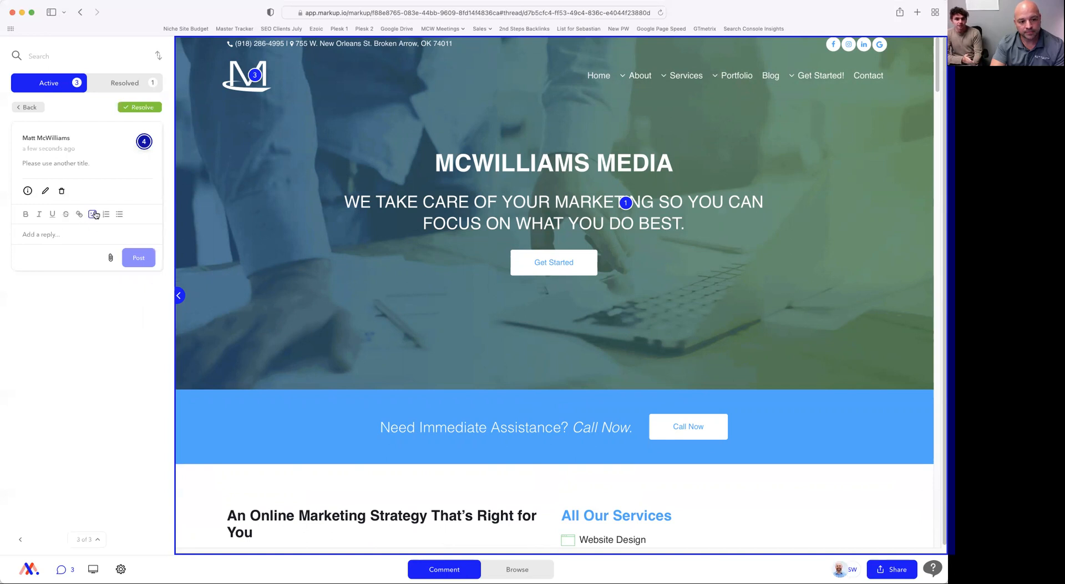